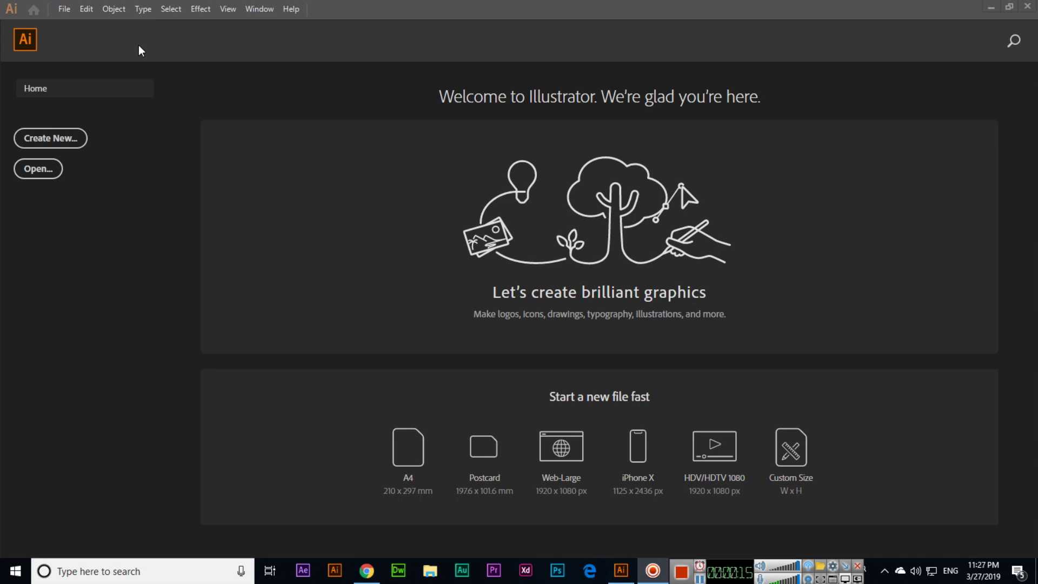
- Choose Create New… on the Home screen, then bring up the File menu
click(67, 139)
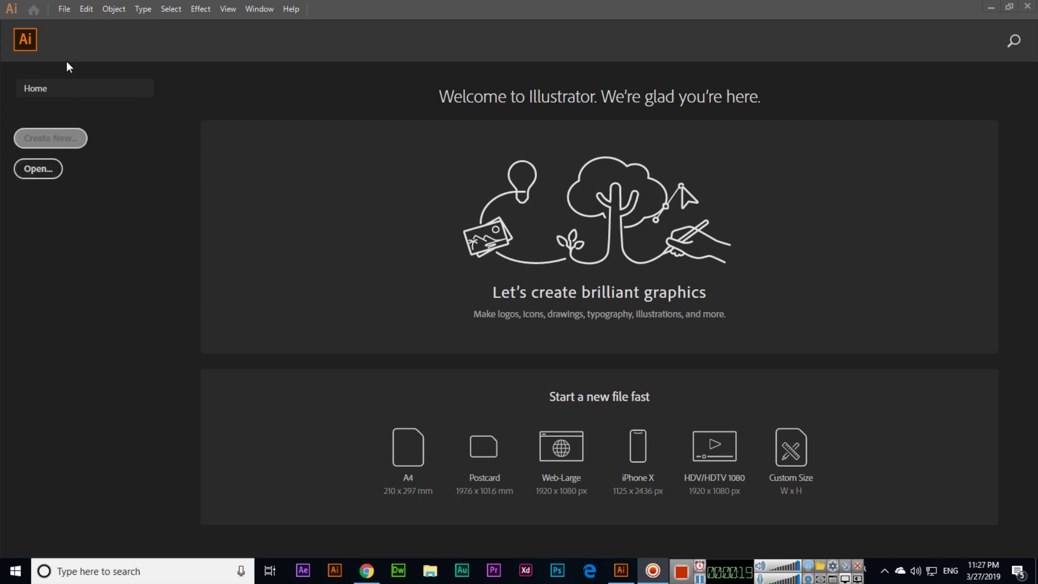
click(64, 9)
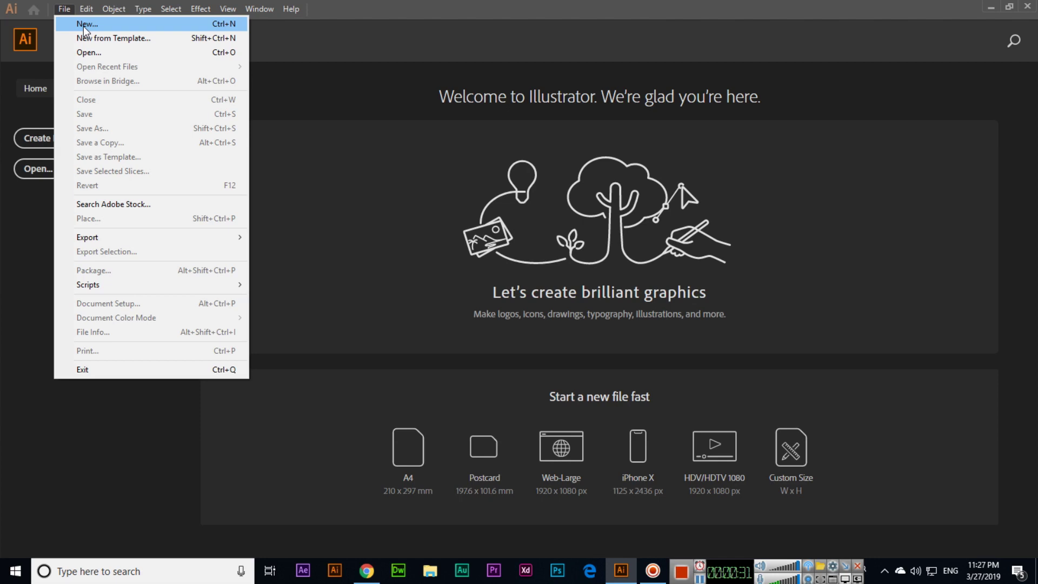
- Open the New Document dialog via File > New… and view its empty Saved templates
click(38, 93)
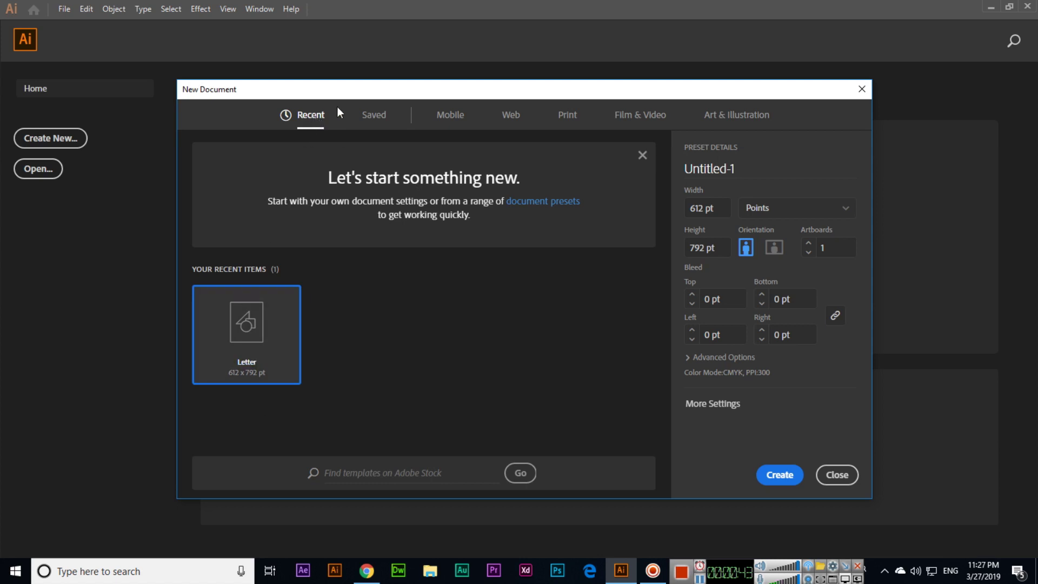
click(380, 121)
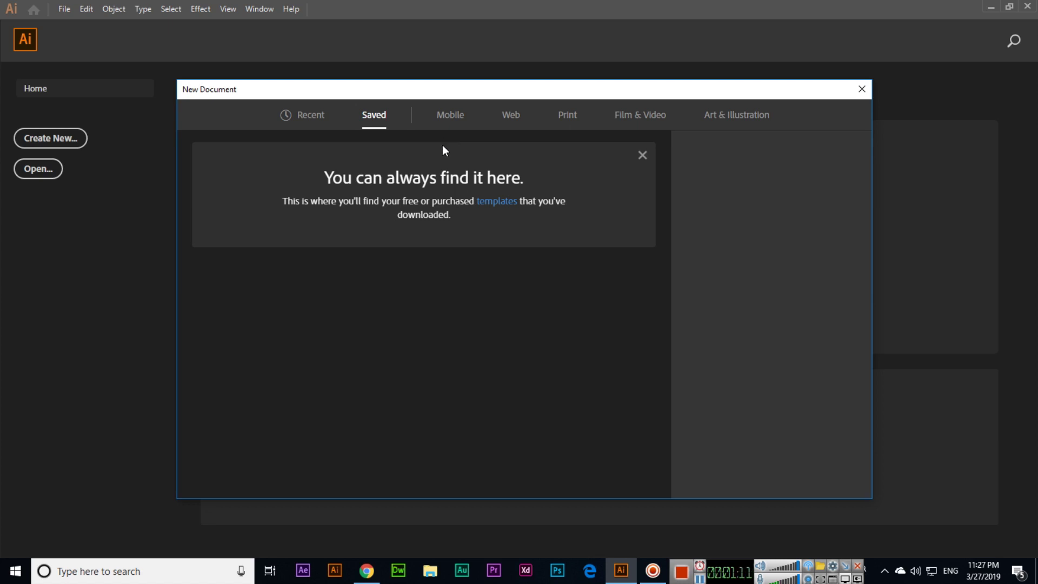
- Browse the Mobile, Web and Print presets, previewing A4, A3 and B4
click(451, 120)
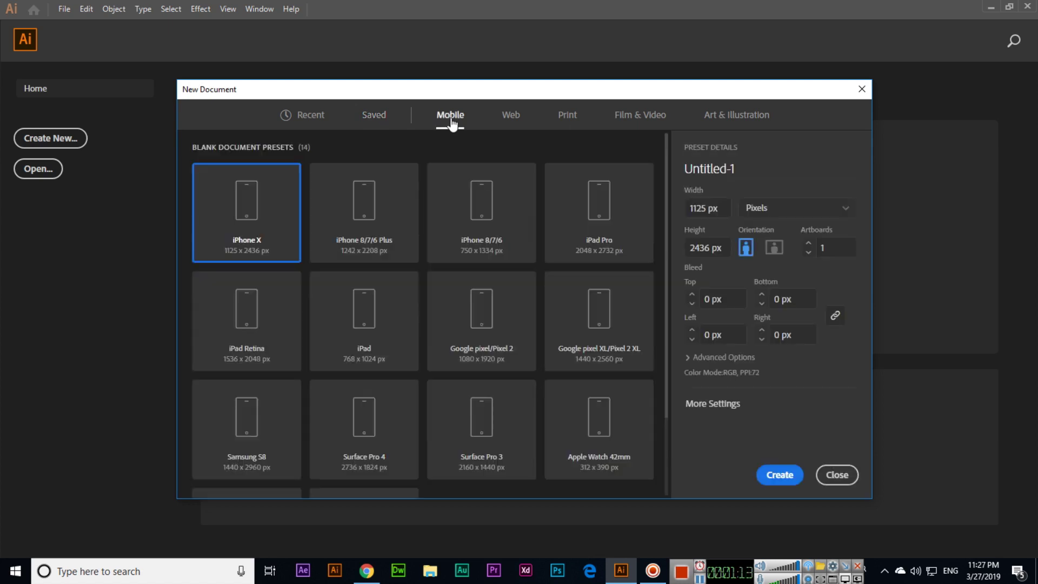
click(513, 126)
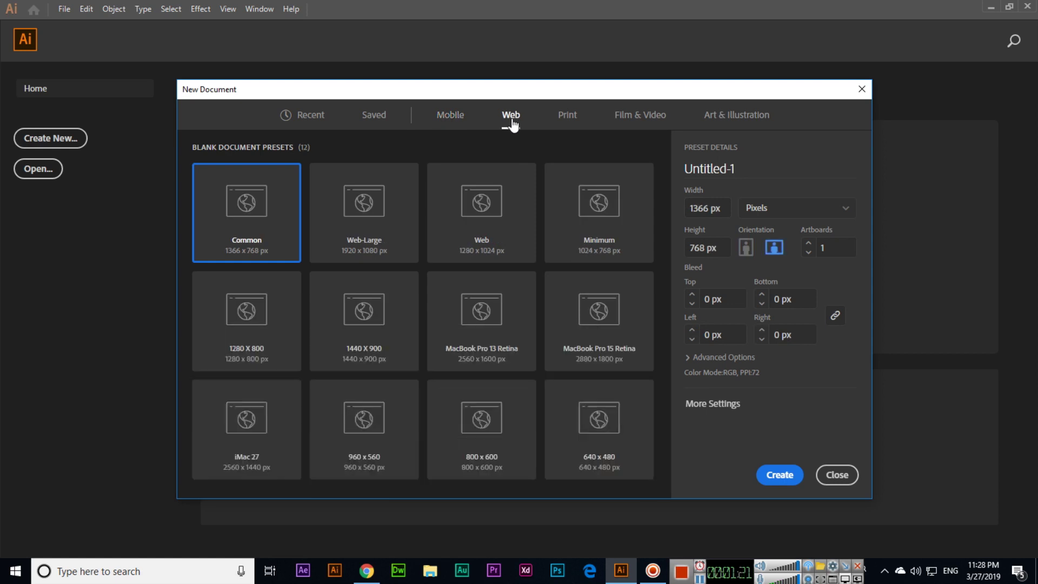
click(572, 124)
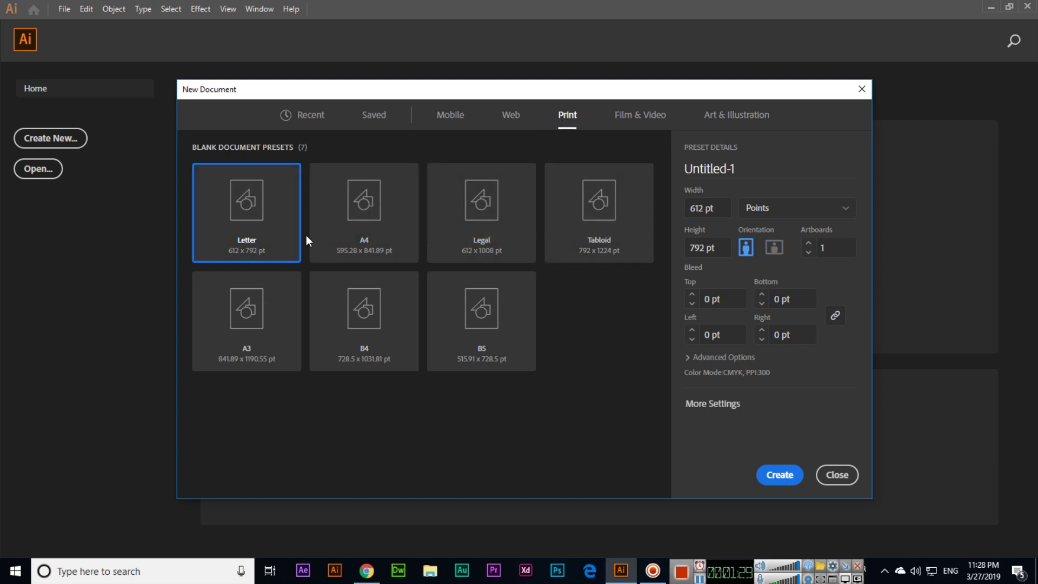
click(368, 236)
click(265, 333)
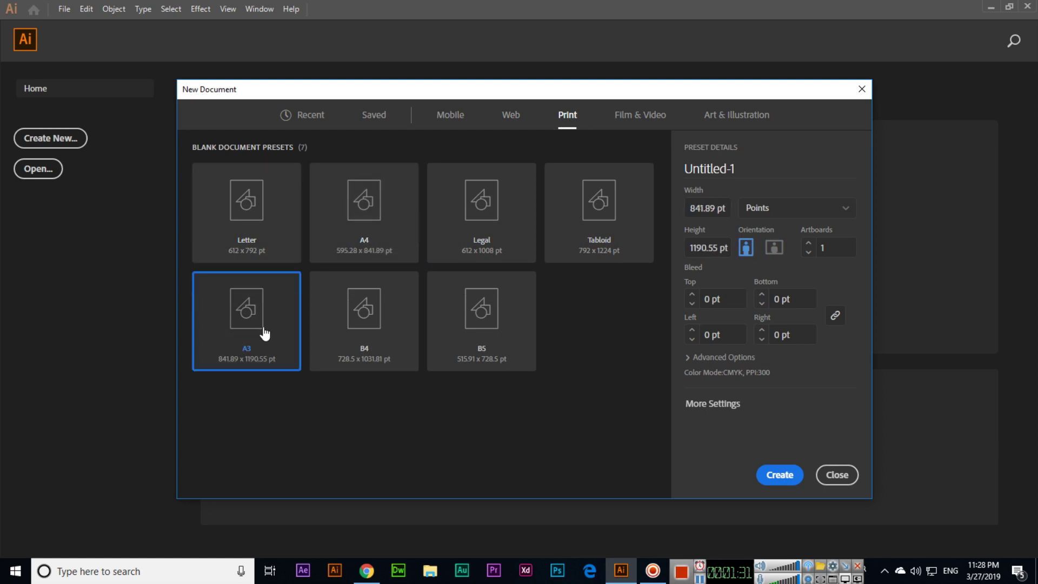
click(360, 330)
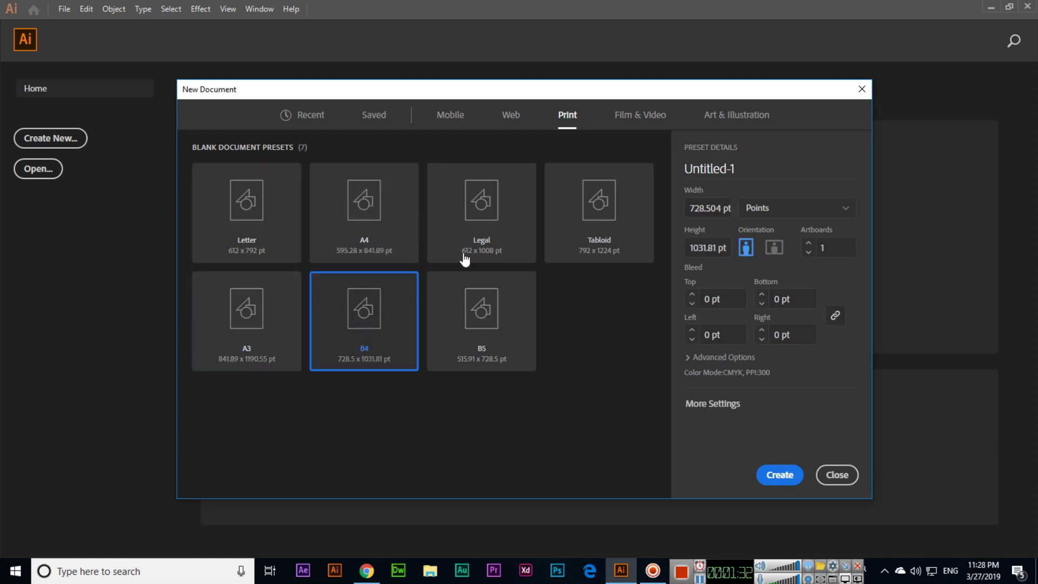
- Preview the Film & Video presets, check Art & Illustration, then return to Print
click(639, 125)
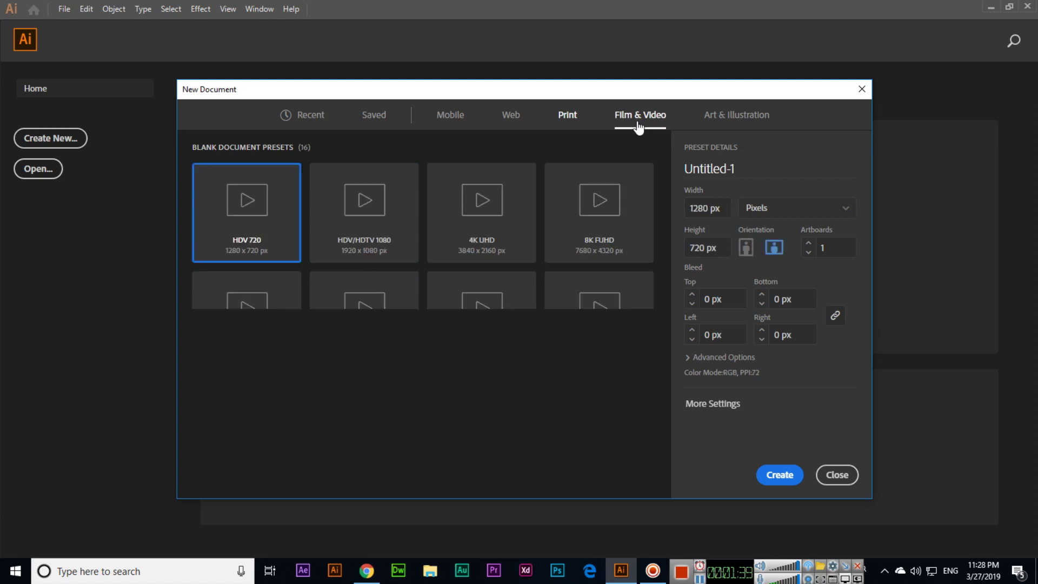
click(479, 227)
click(394, 331)
click(321, 423)
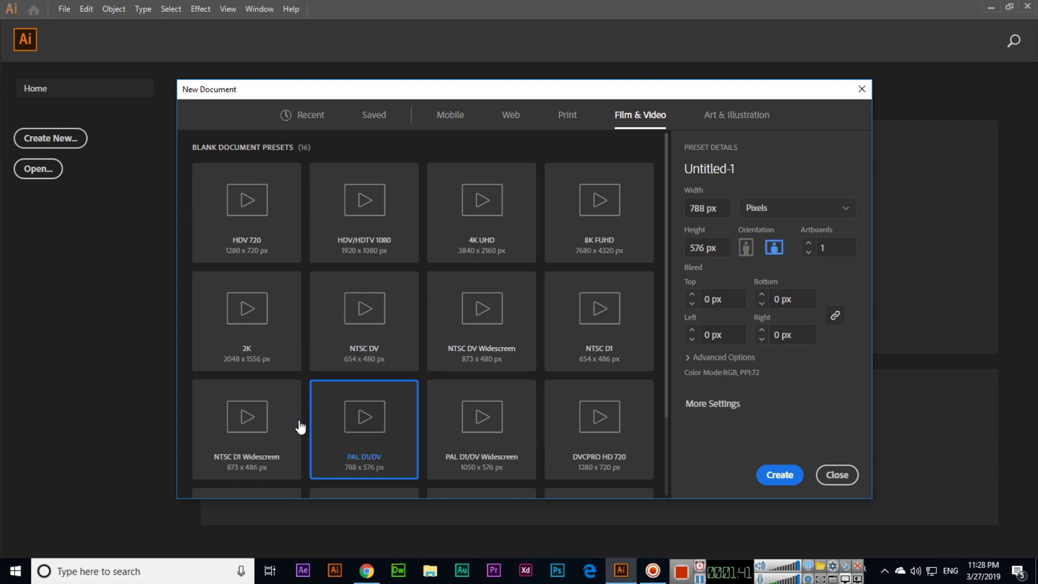
click(286, 422)
click(274, 344)
click(364, 341)
click(498, 339)
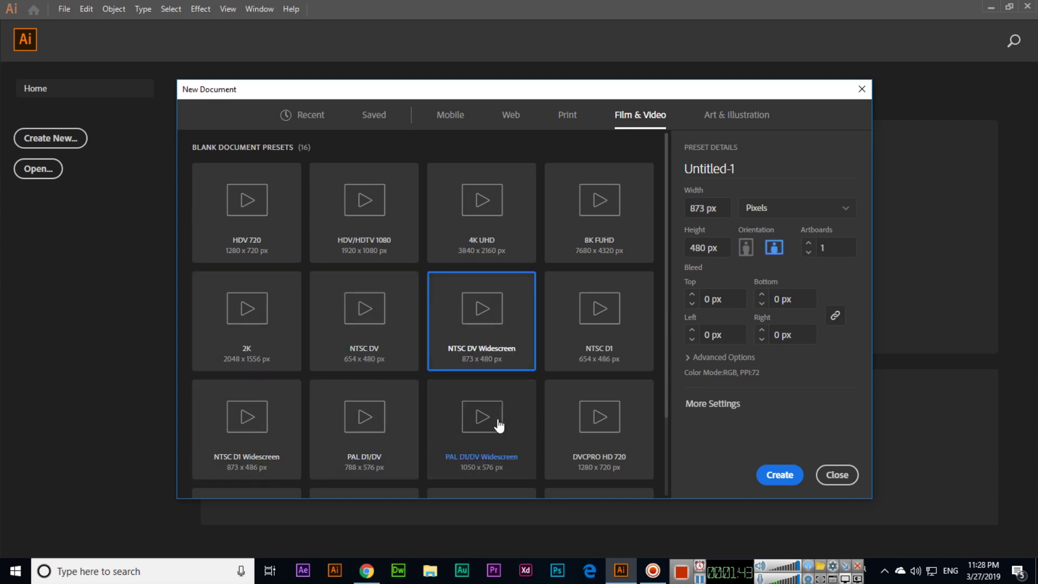
click(500, 424)
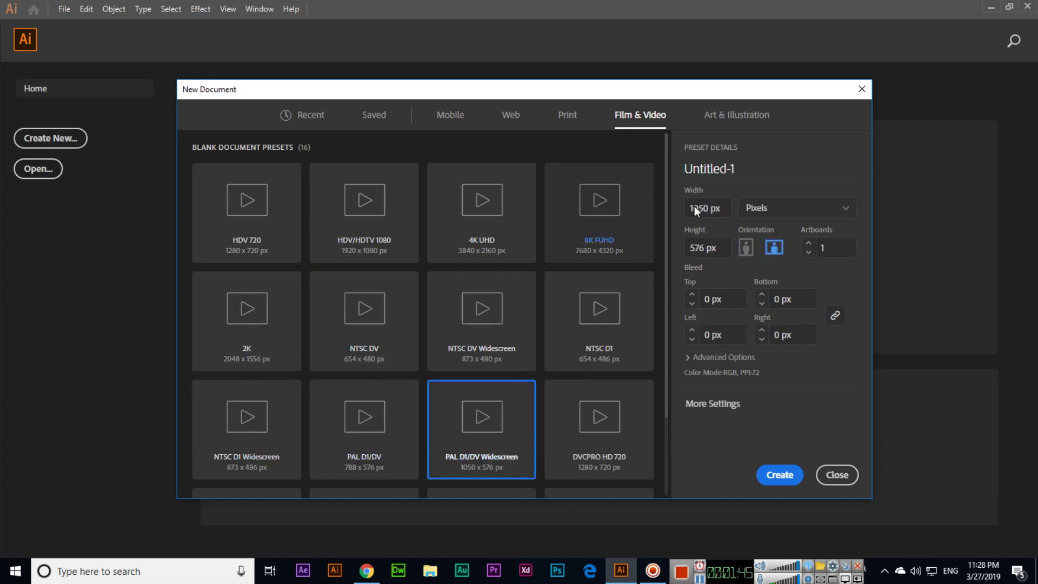
click(720, 115)
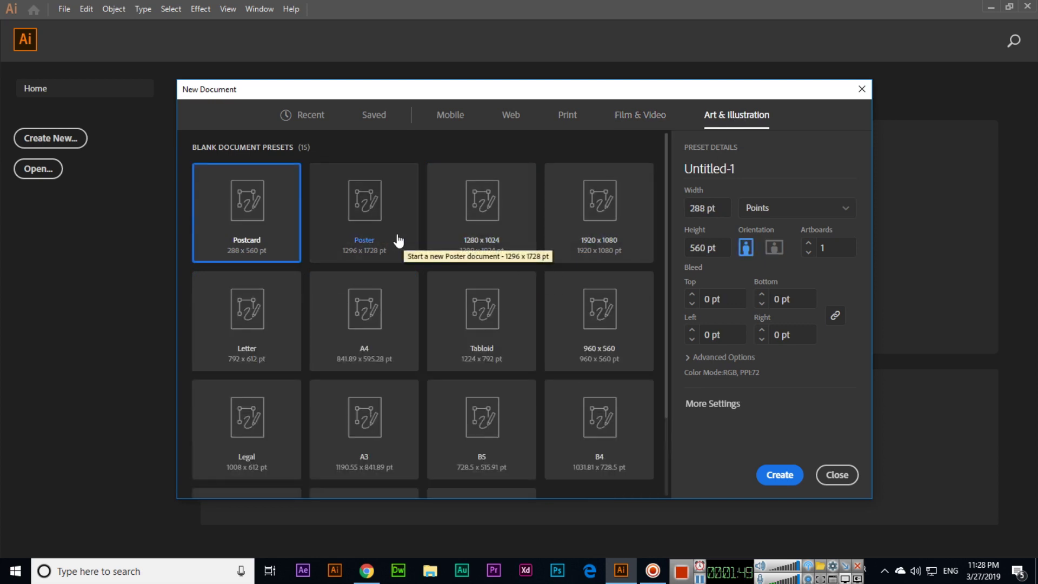
click(563, 121)
- Select A4, name the document 'My First Document in Illustrator' and keep Points units
click(377, 216)
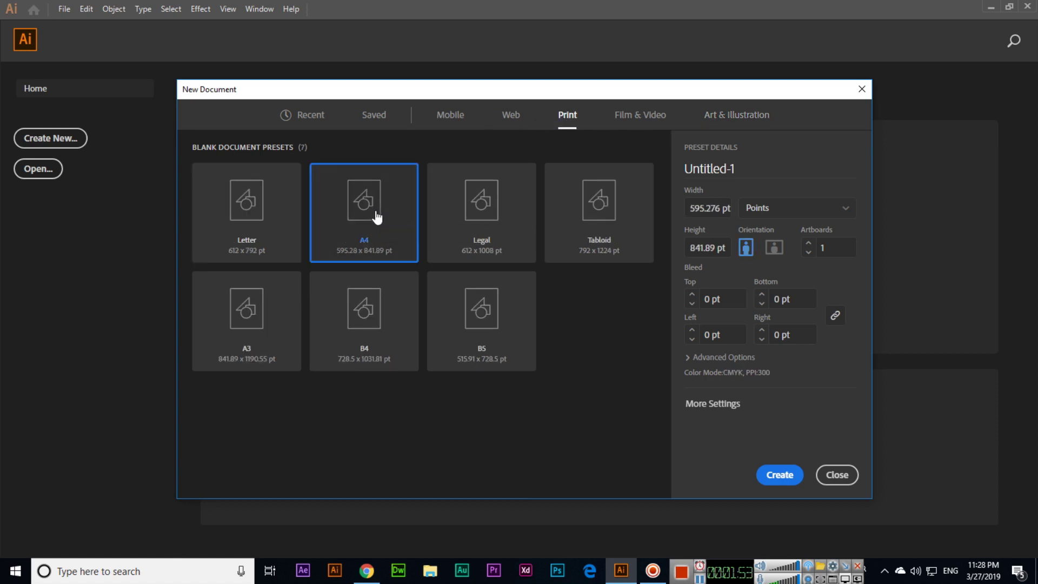
click(763, 171)
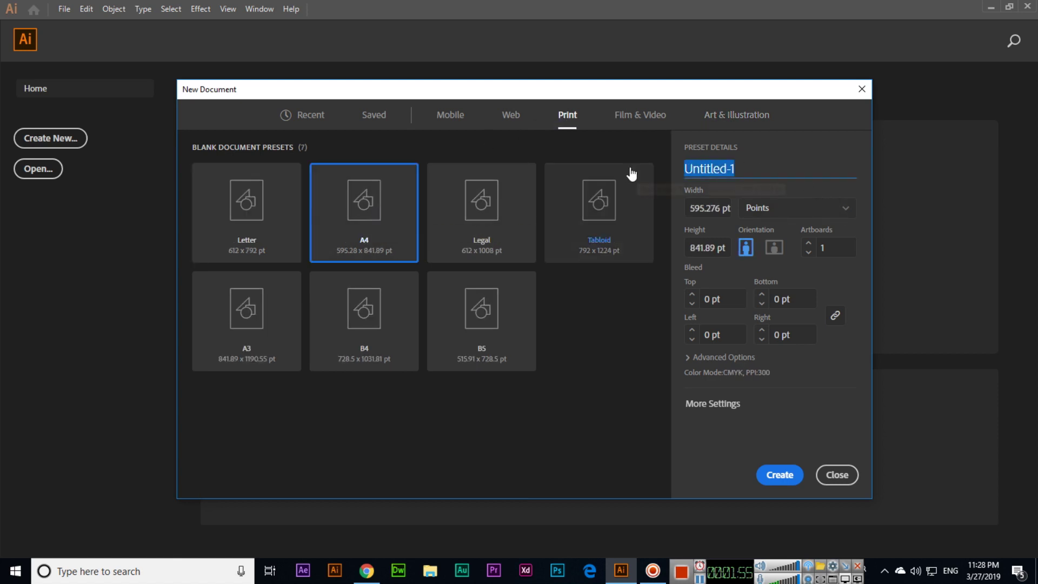
text(My First )
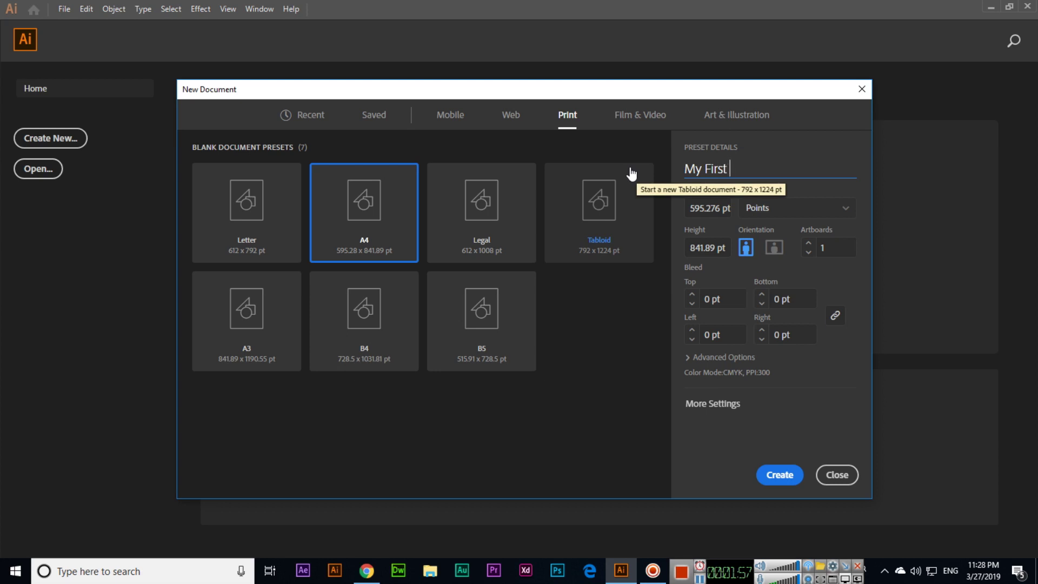
text(Document in Illustrator)
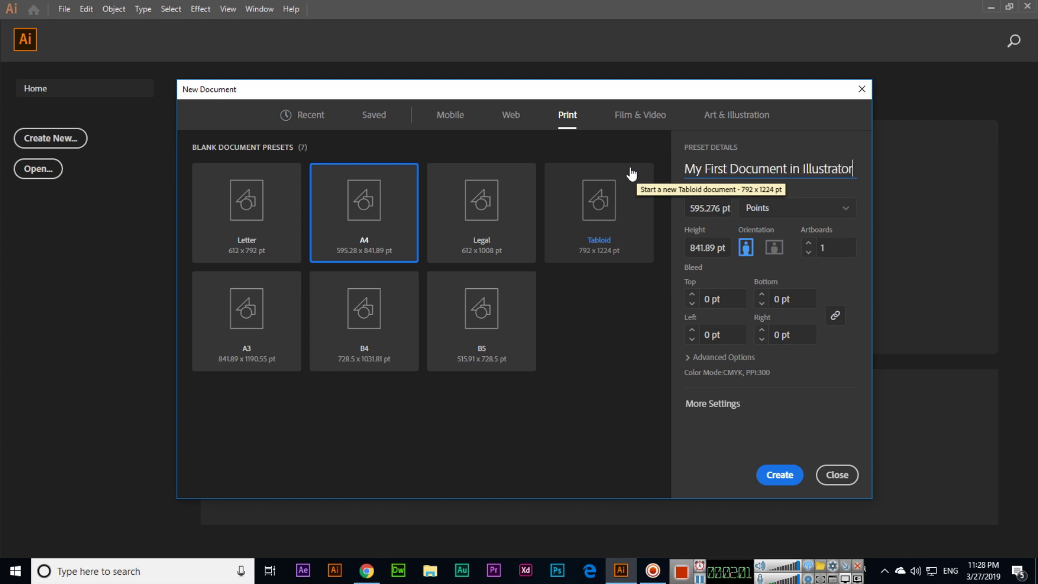
click(801, 218)
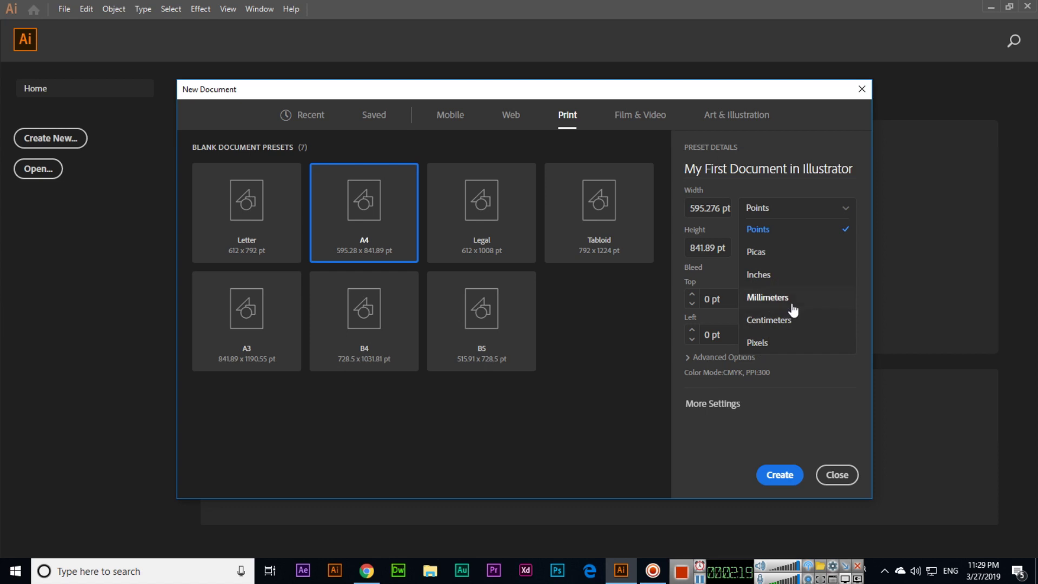
click(779, 229)
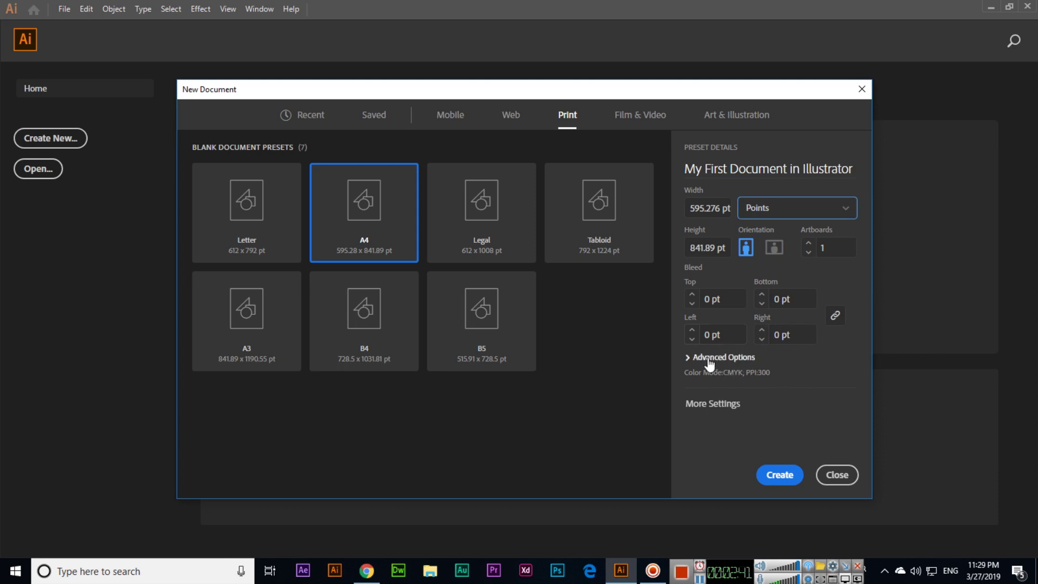
- Keep CMYK Color under Advanced Options and create the A4 document
click(714, 357)
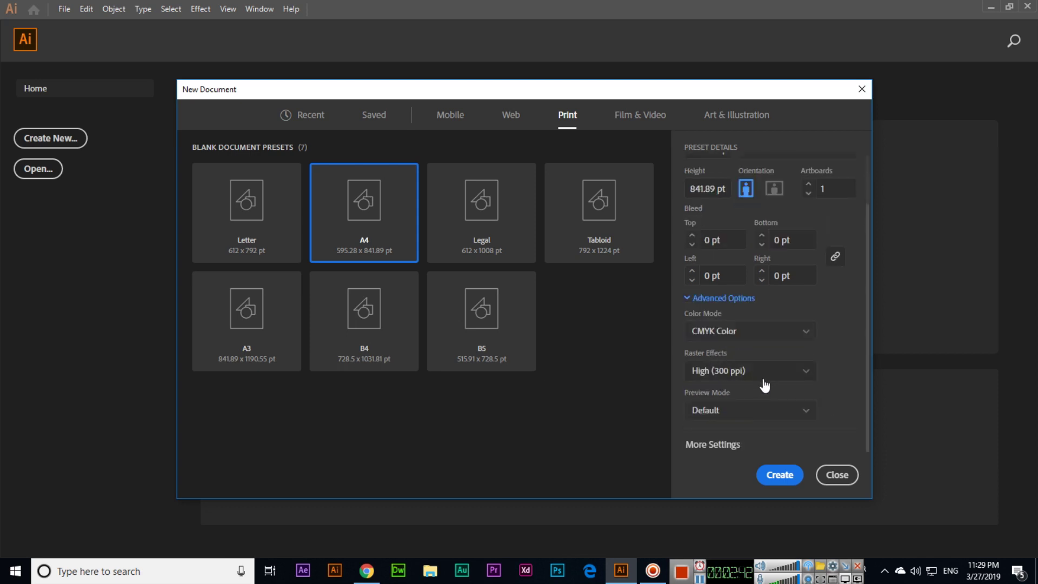
click(745, 336)
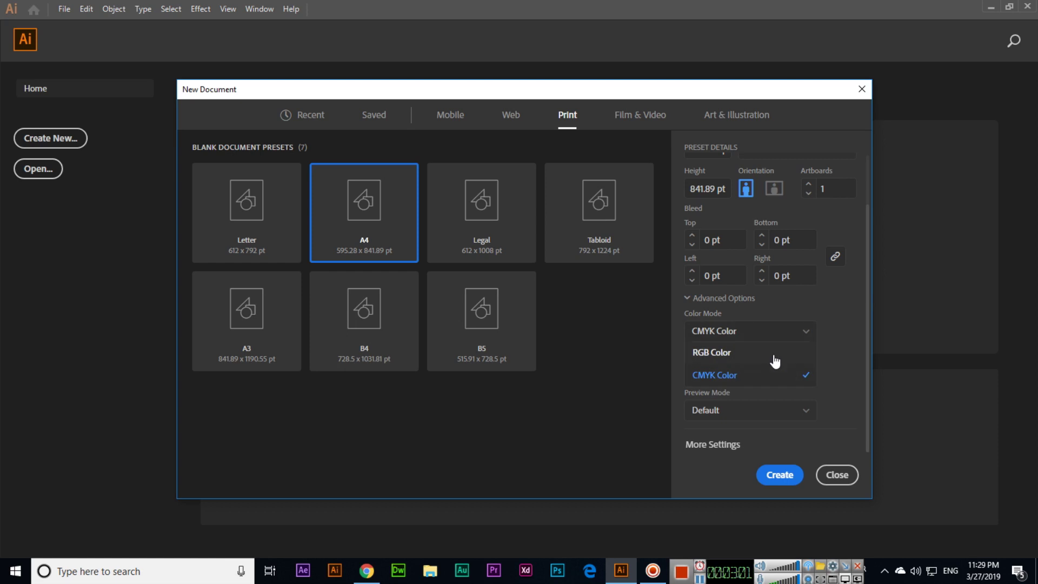
click(768, 375)
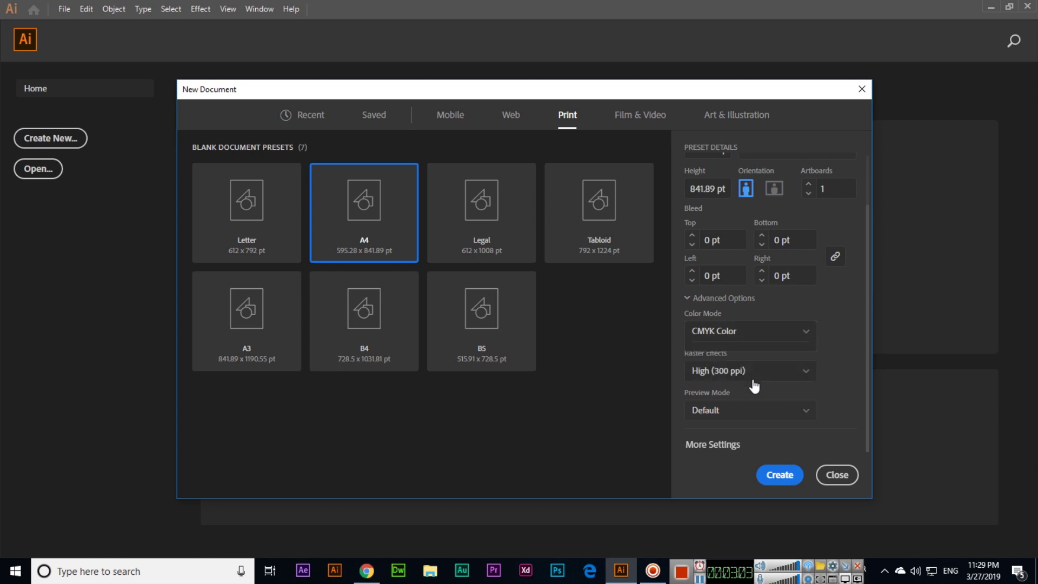
click(789, 477)
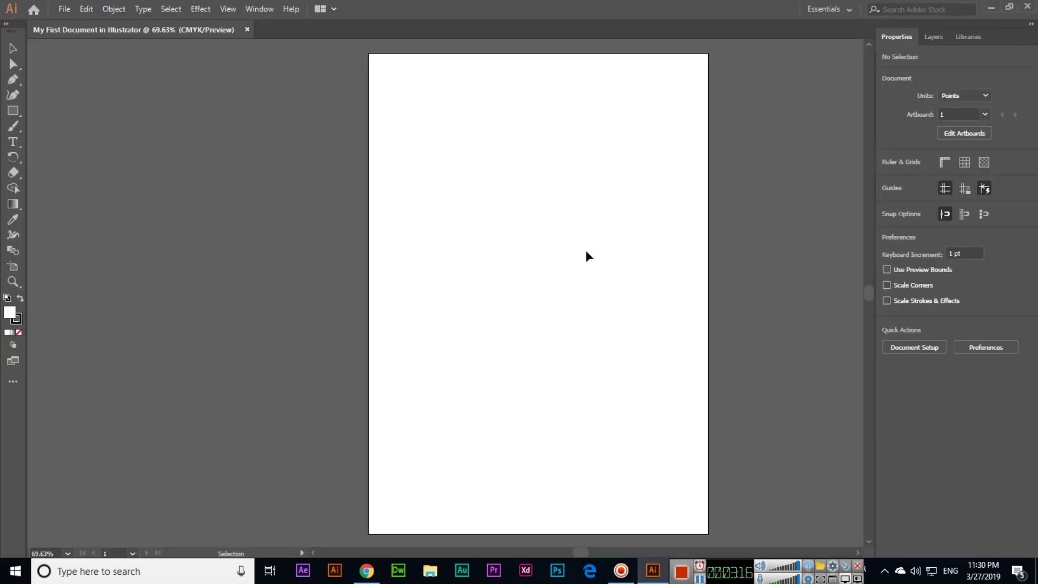
- Pan the blank A4 artboard to the left with the Space-bar Hand tool
key(space)
drag(628, 236, 524, 236)
drag(524, 236, 519, 238)
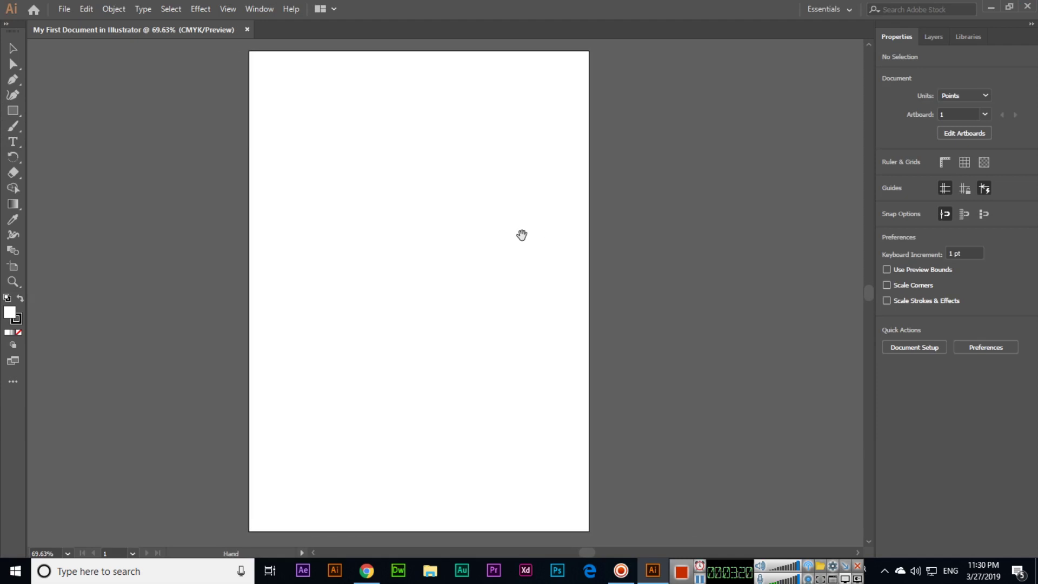